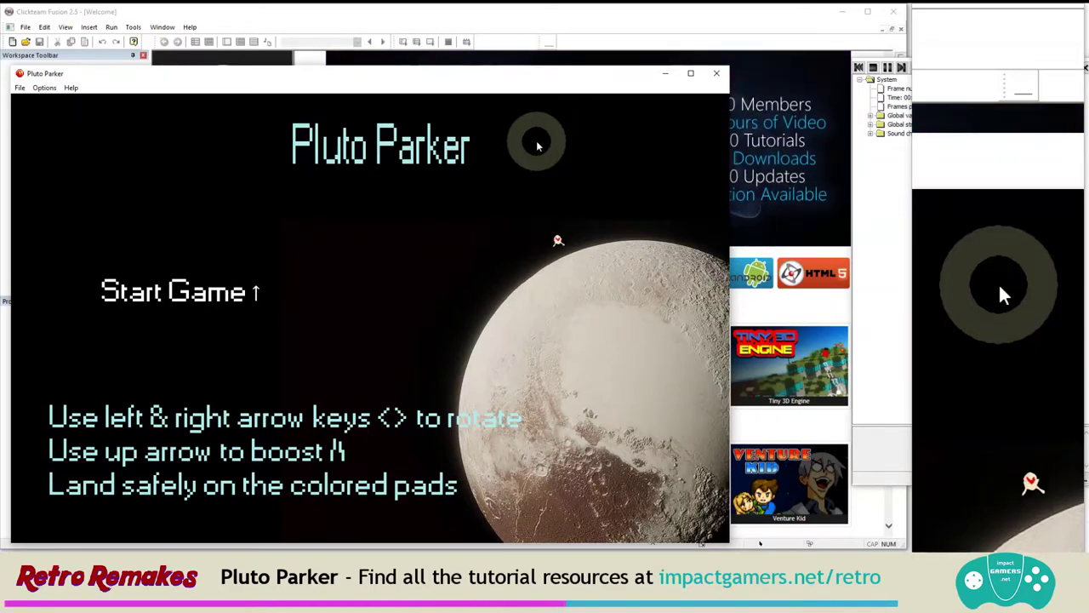
Start the Pluto Parker game, then rotate and thrust the lander on its first descent.
key(Up)
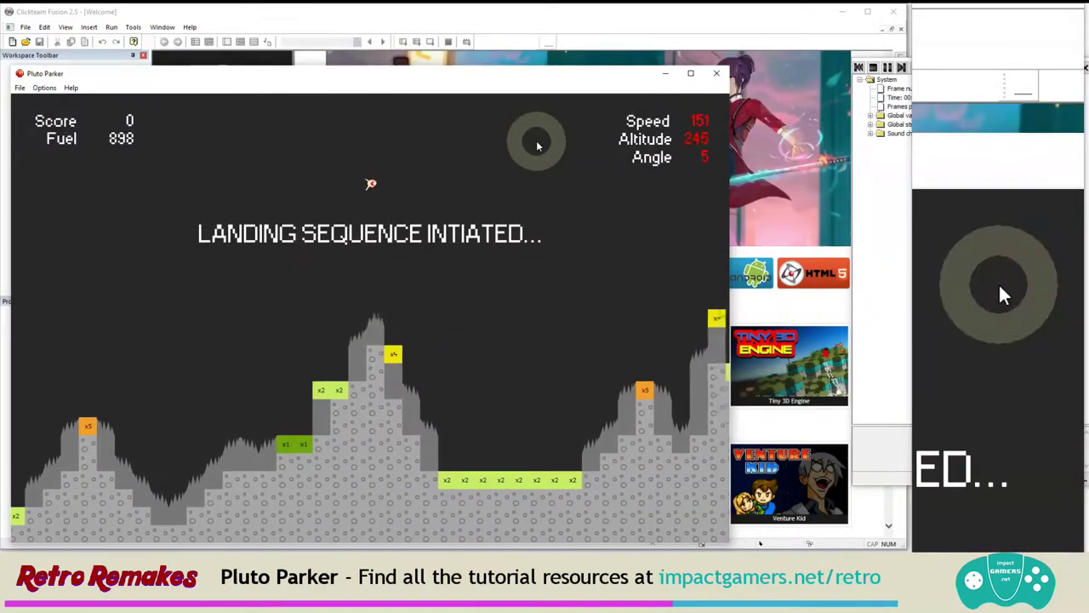
key(Left)
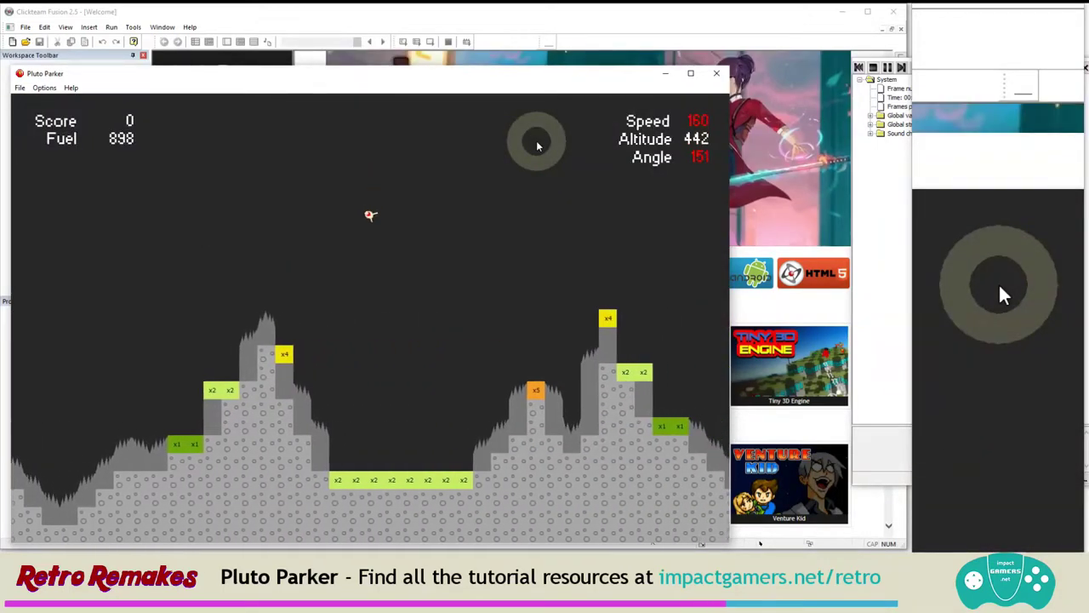
key(Up)
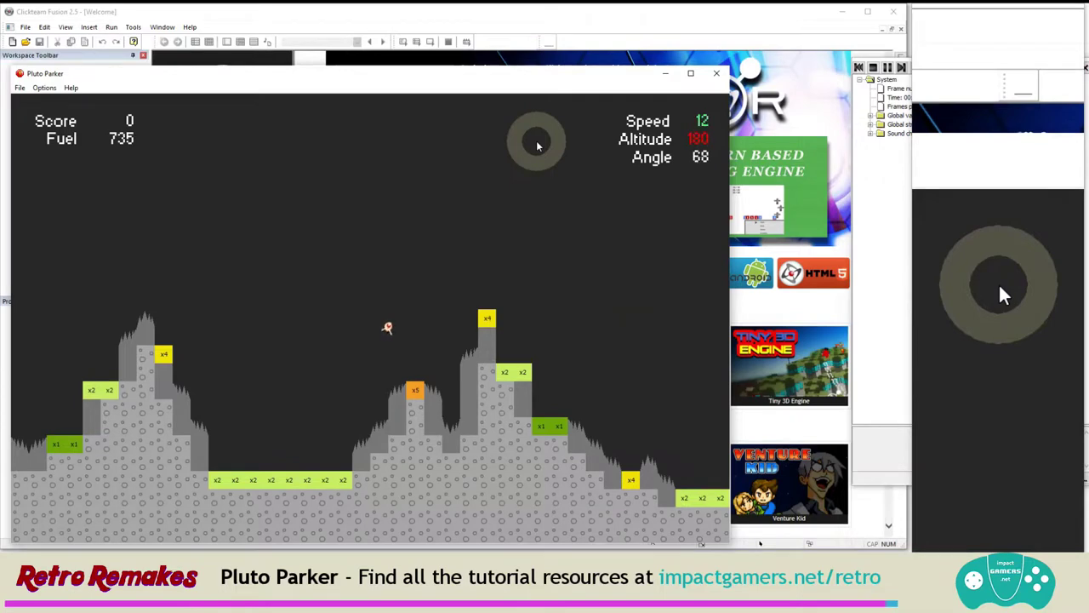
key(Up)
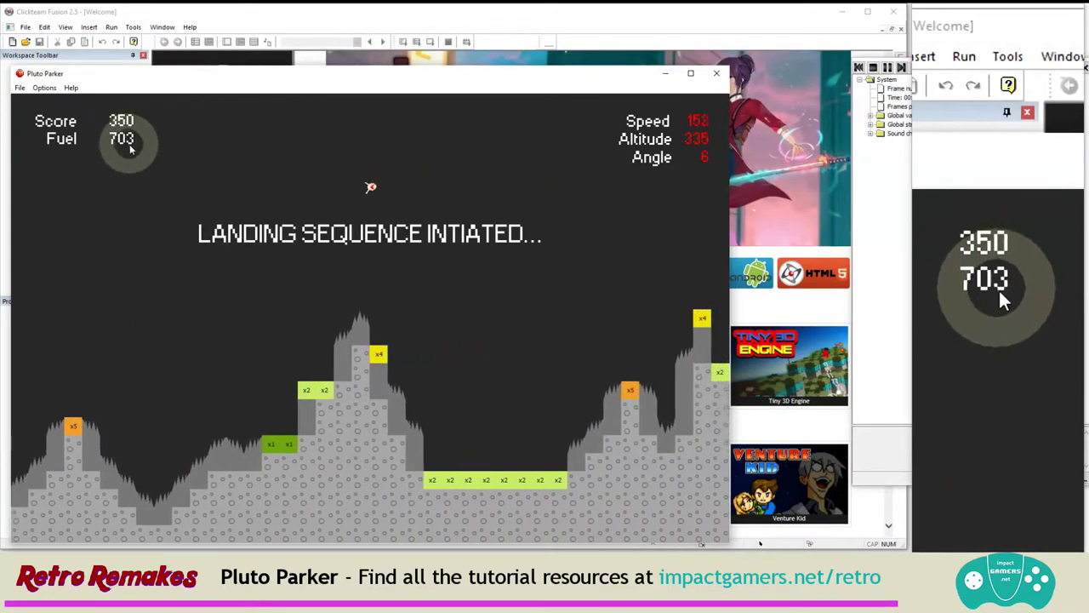
Steer and thrust the lander onto the x4 pad, bringing the score to 700.
key(Left)
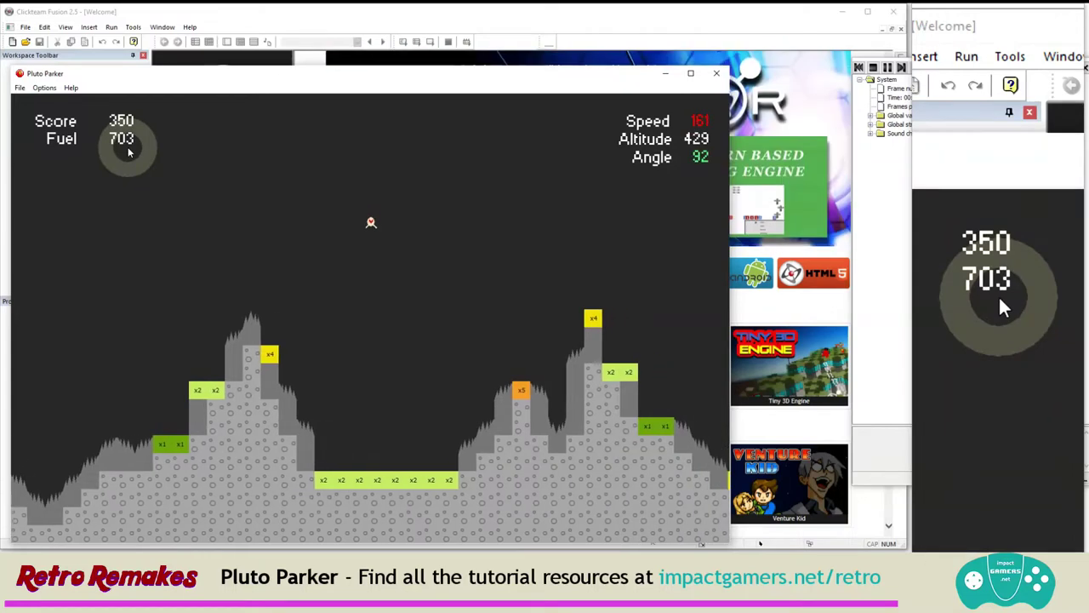
key(Up)
key(Right)
key(Up)
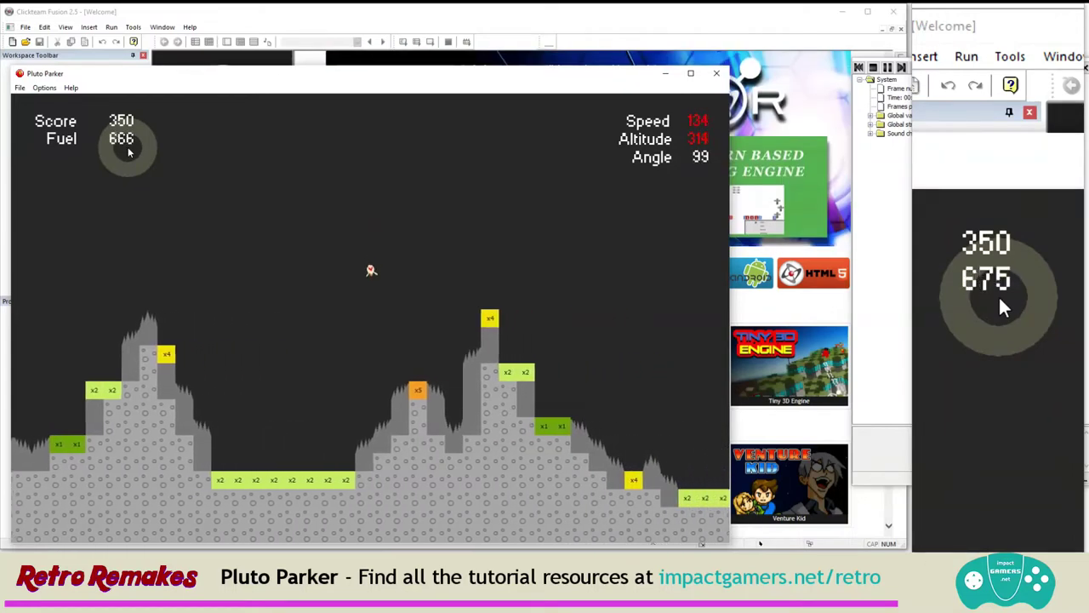
key(Up)
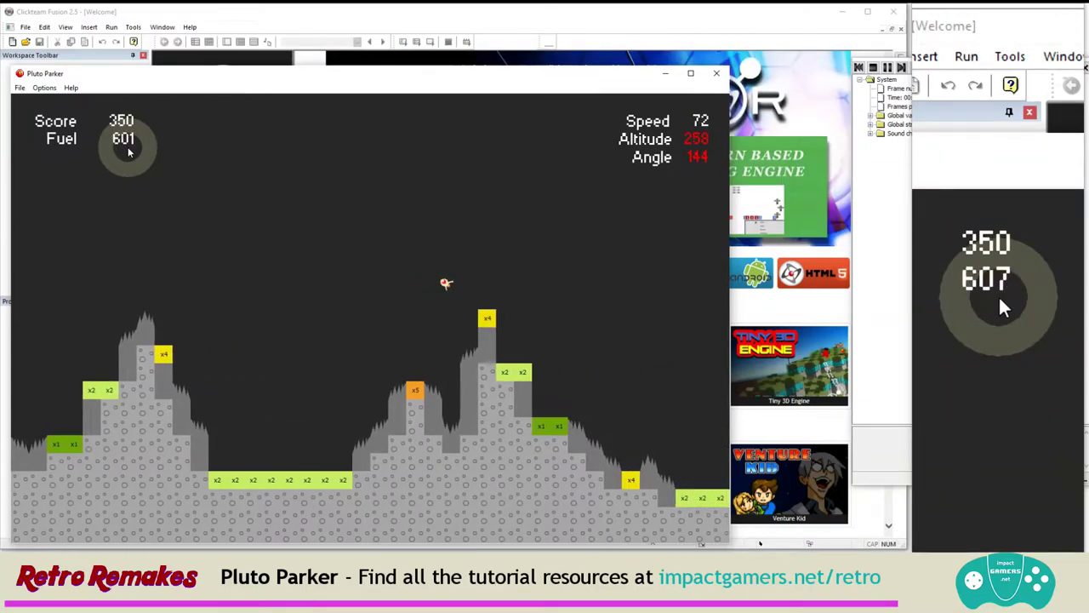
key(Up)
key(Right)
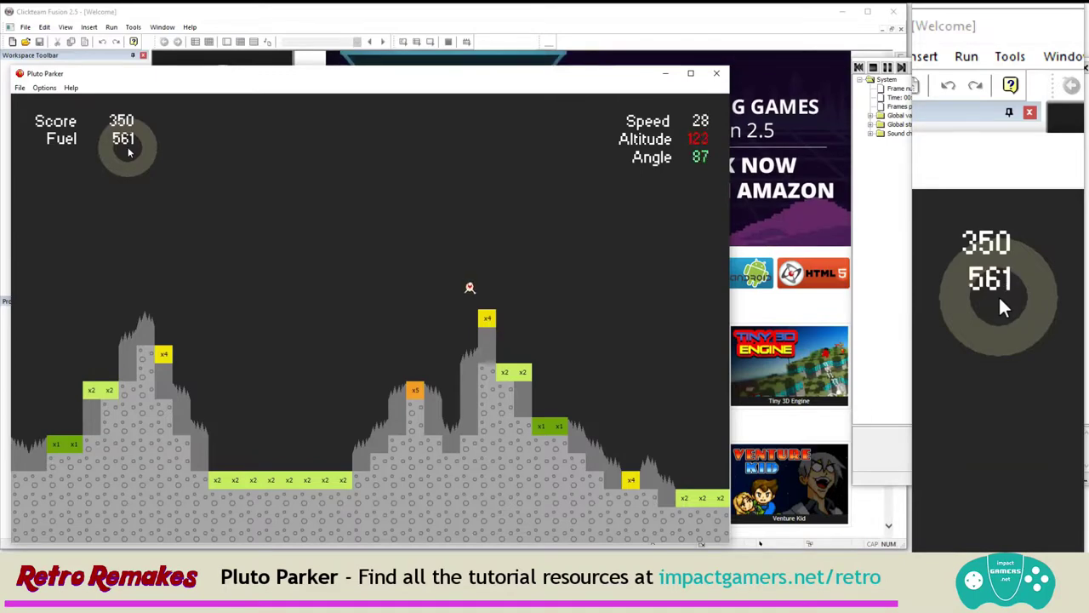
key(Left)
key(Up)
key(Left)
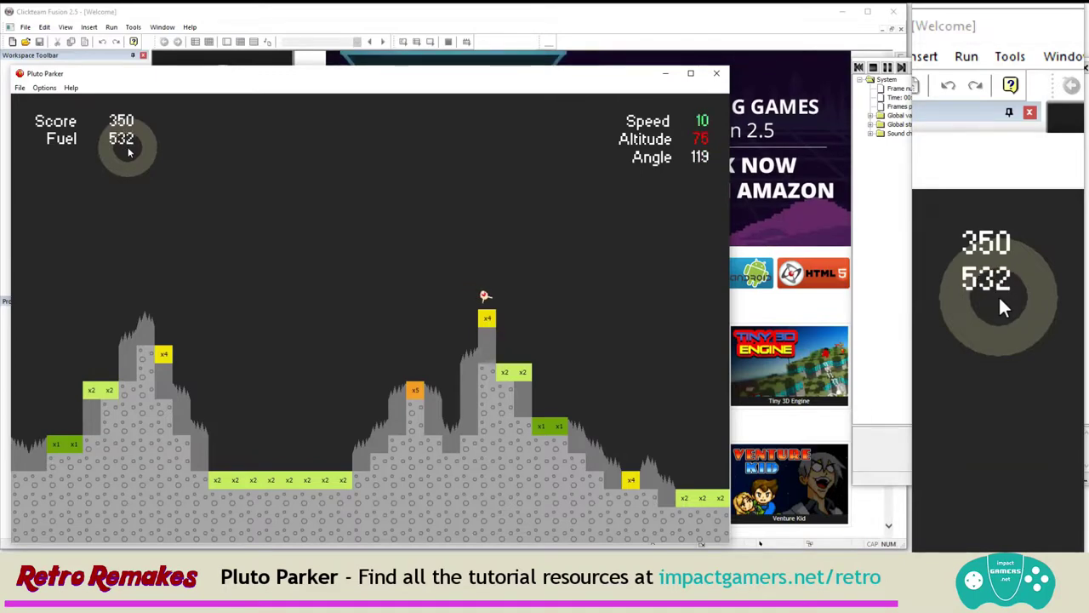
key(Up)
key(Right)
key(Up)
key(Right)
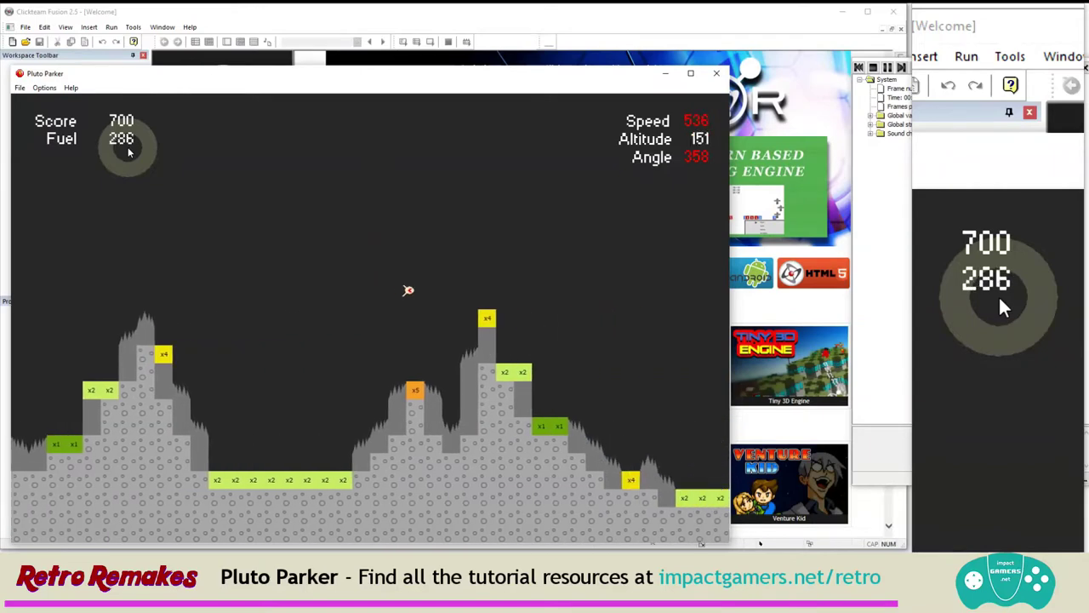
key(Up)
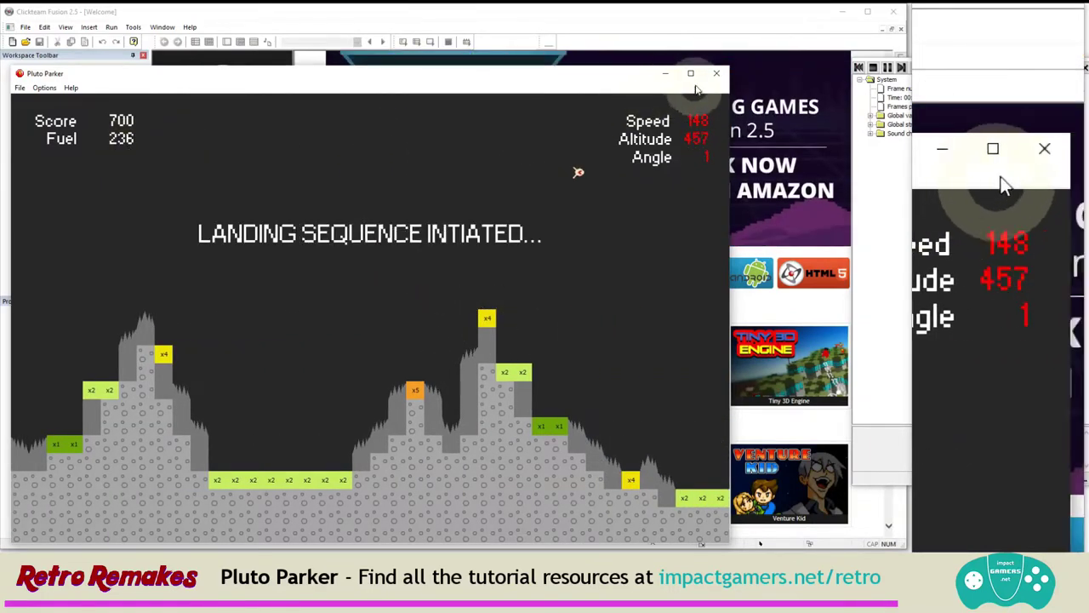
Close the Pluto Parker game and create a new blank Application 1 with Frame 1.
click(717, 73)
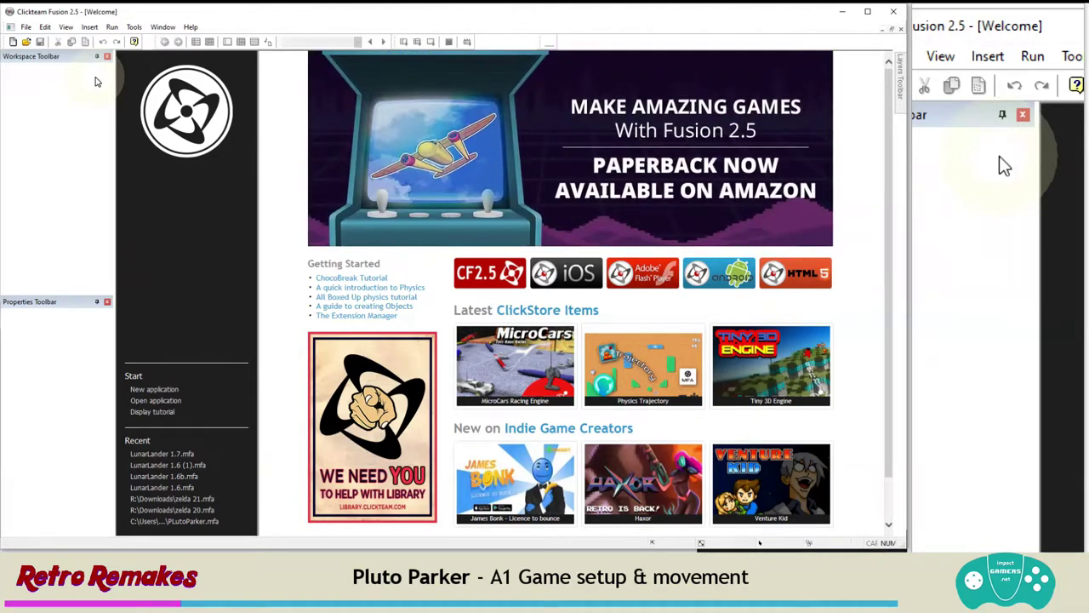
click(28, 27)
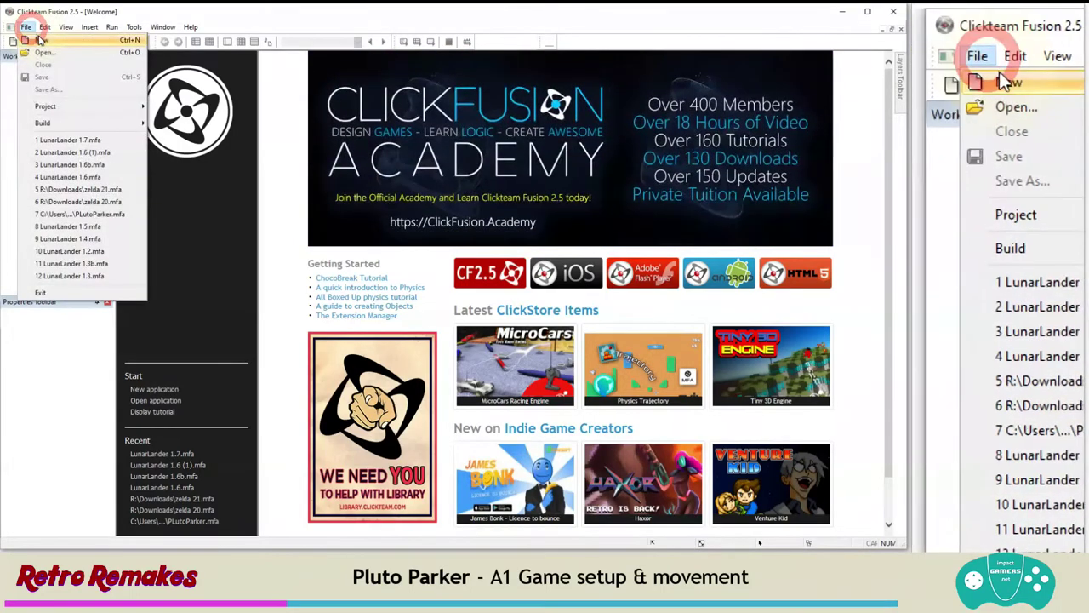
click(42, 40)
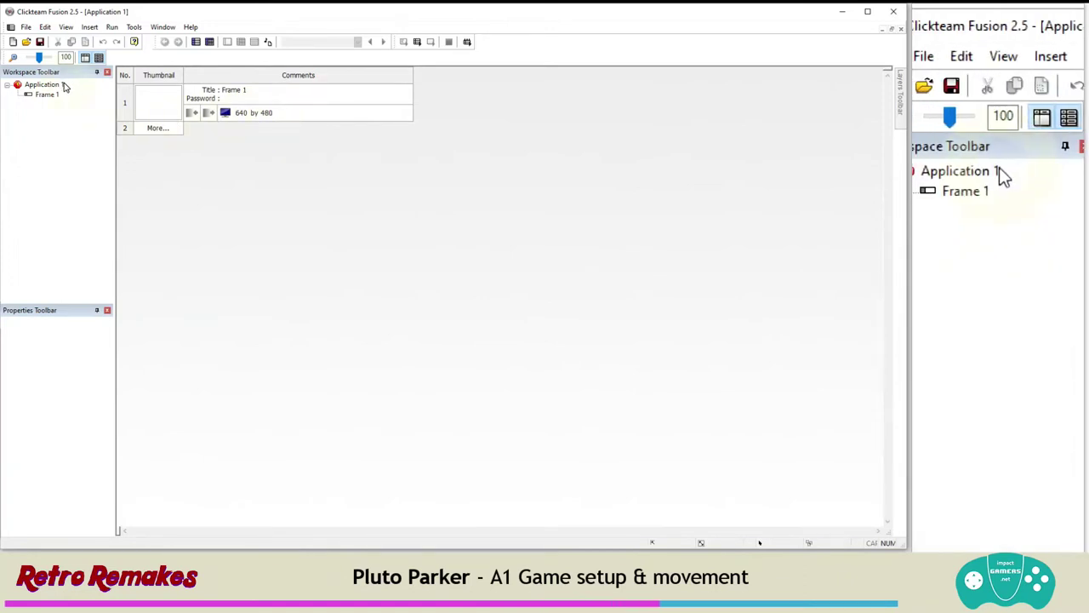
Set Application 1's window size to 1280 x 800 and resize Frame 1 to match.
click(49, 88)
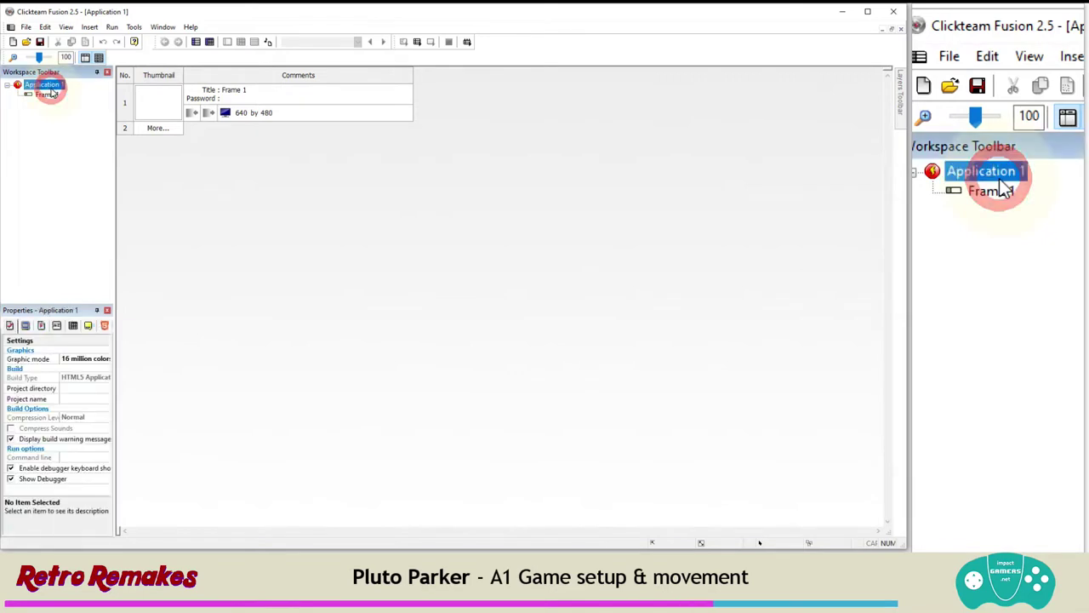
click(26, 327)
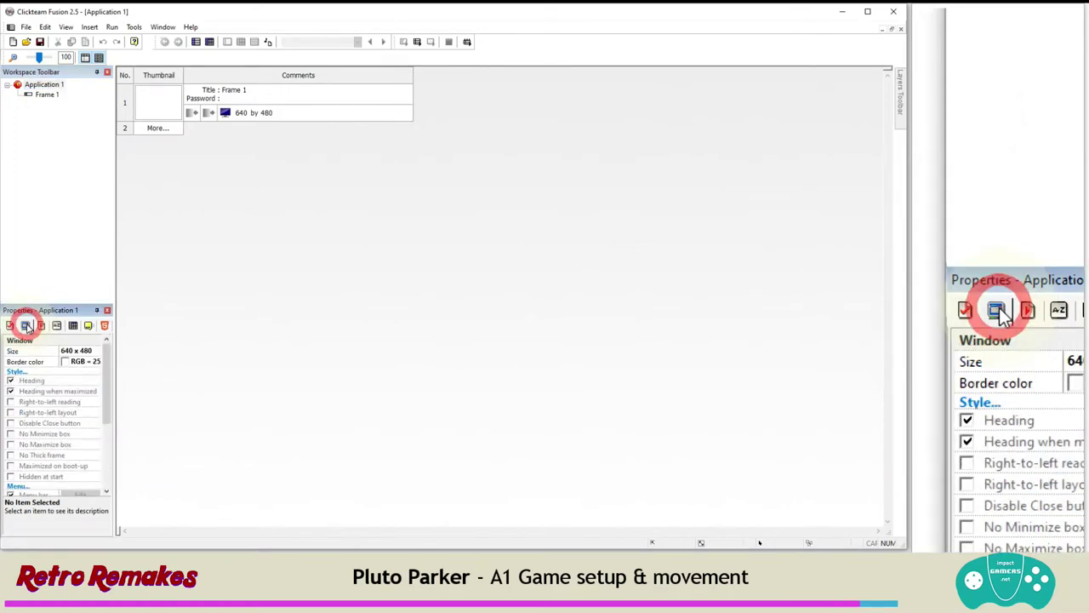
click(86, 353)
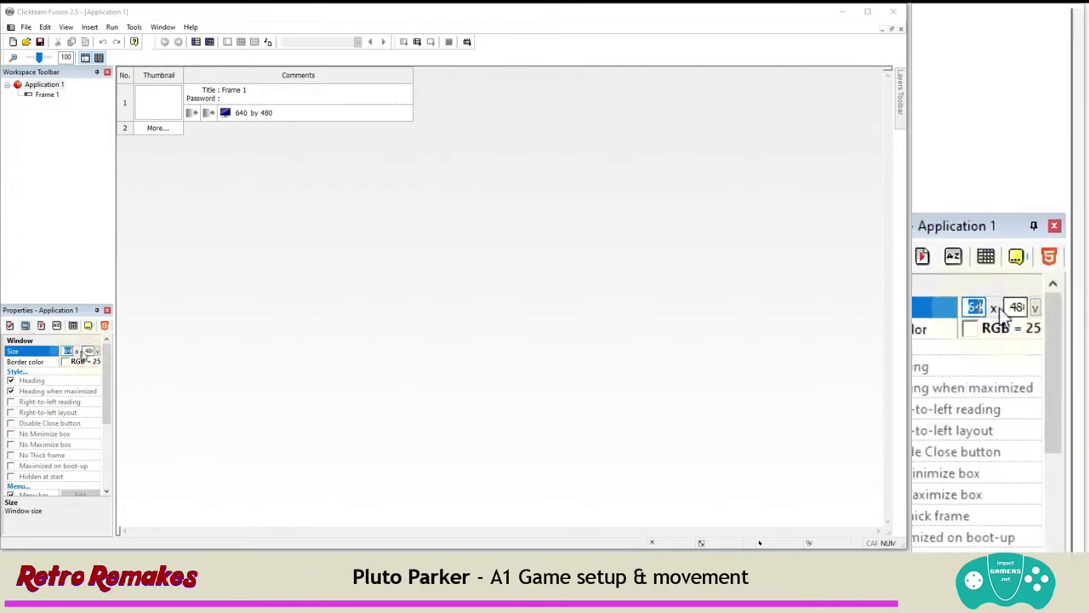
click(98, 352)
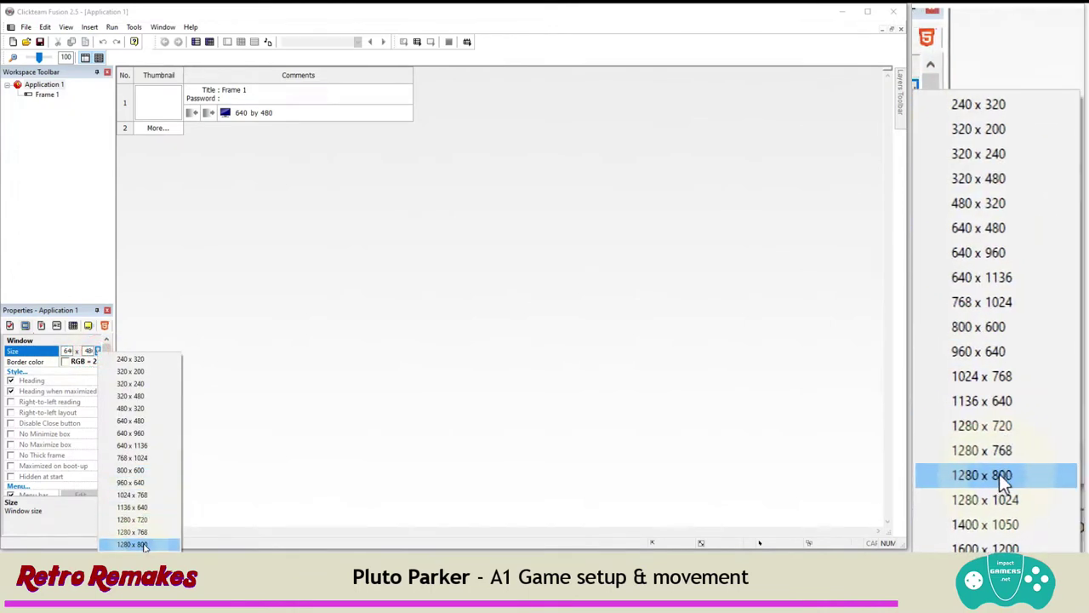
click(144, 545)
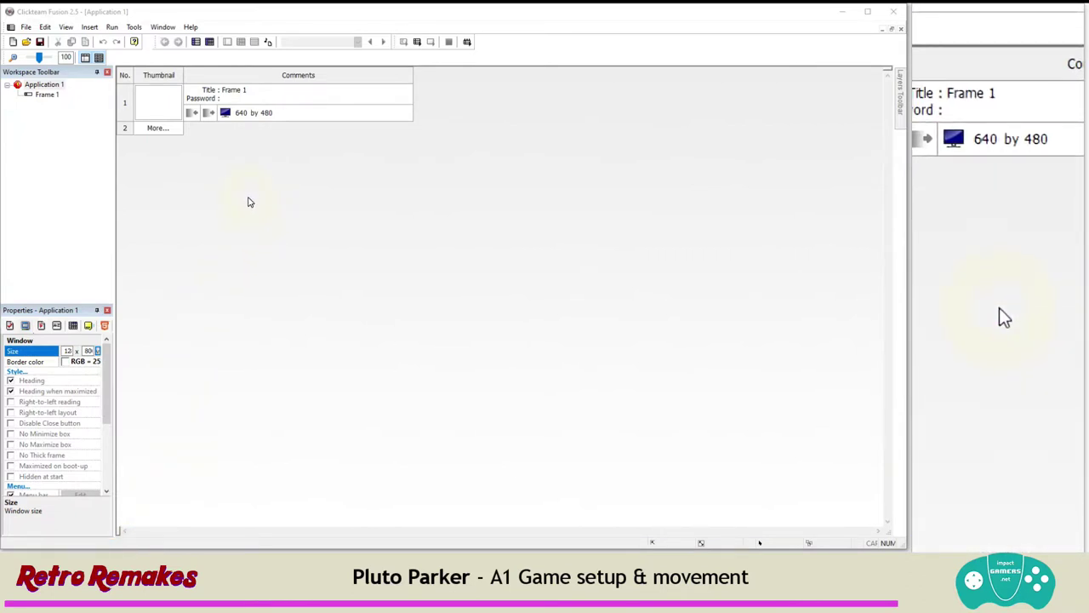
click(249, 201)
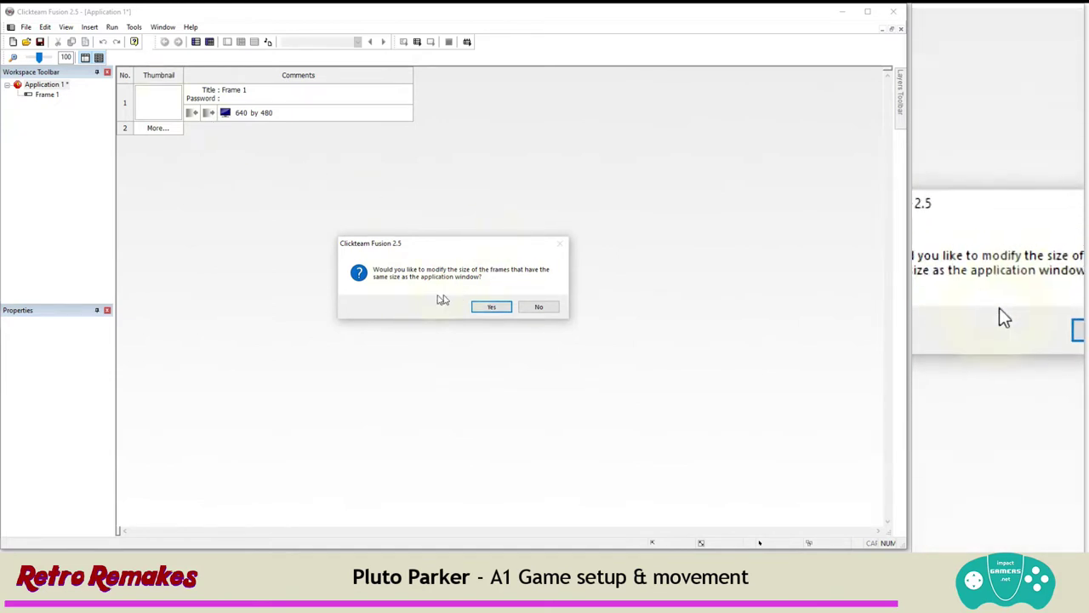
click(489, 307)
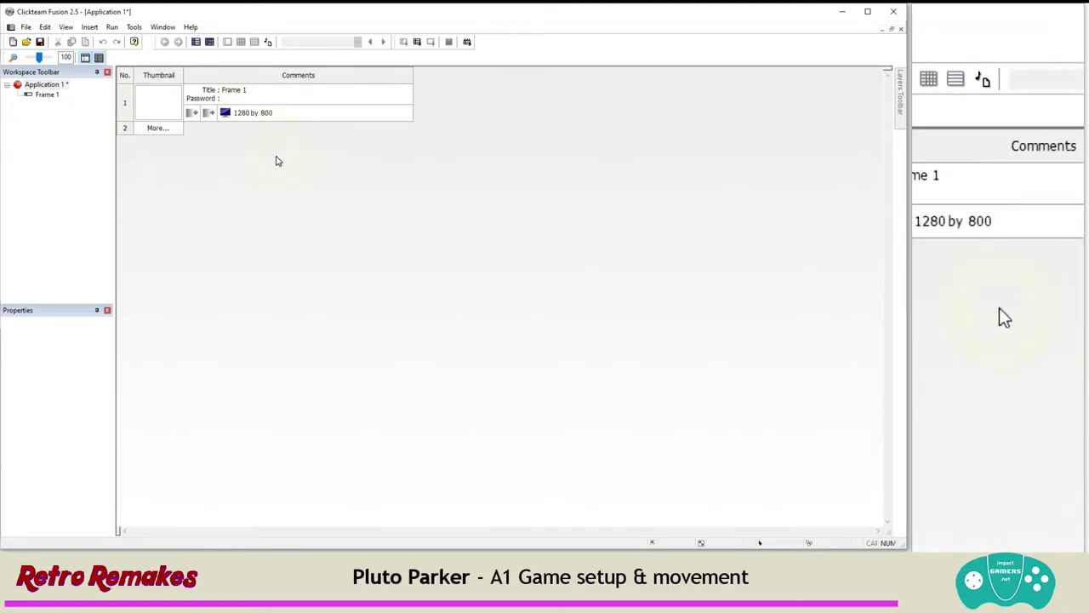
click(159, 107)
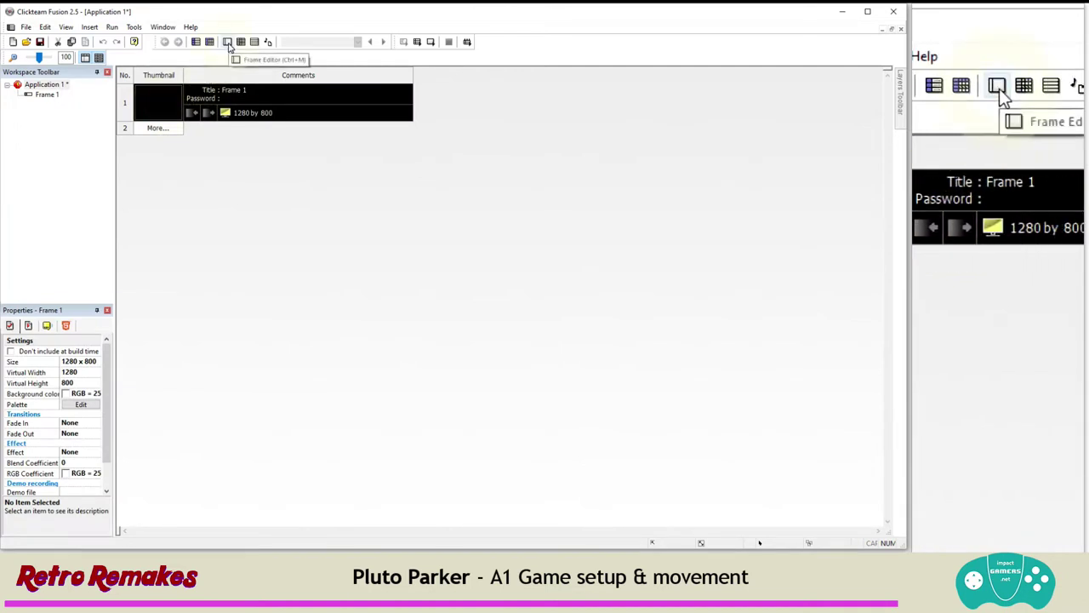
Open Frame 1 in the frame editor and place a new Active object on it.
click(228, 44)
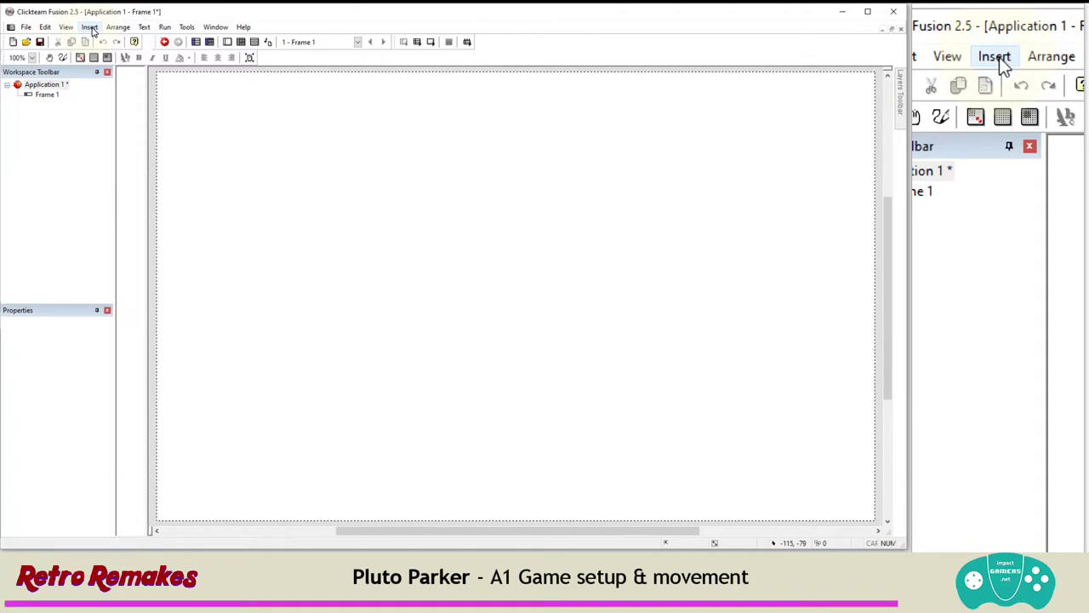
click(90, 27)
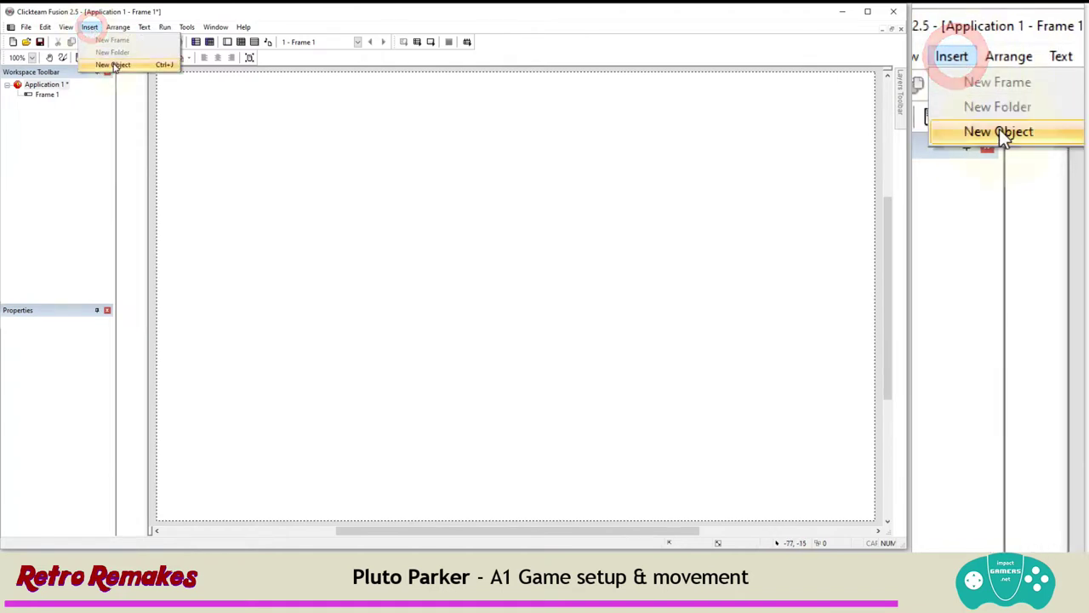
click(109, 61)
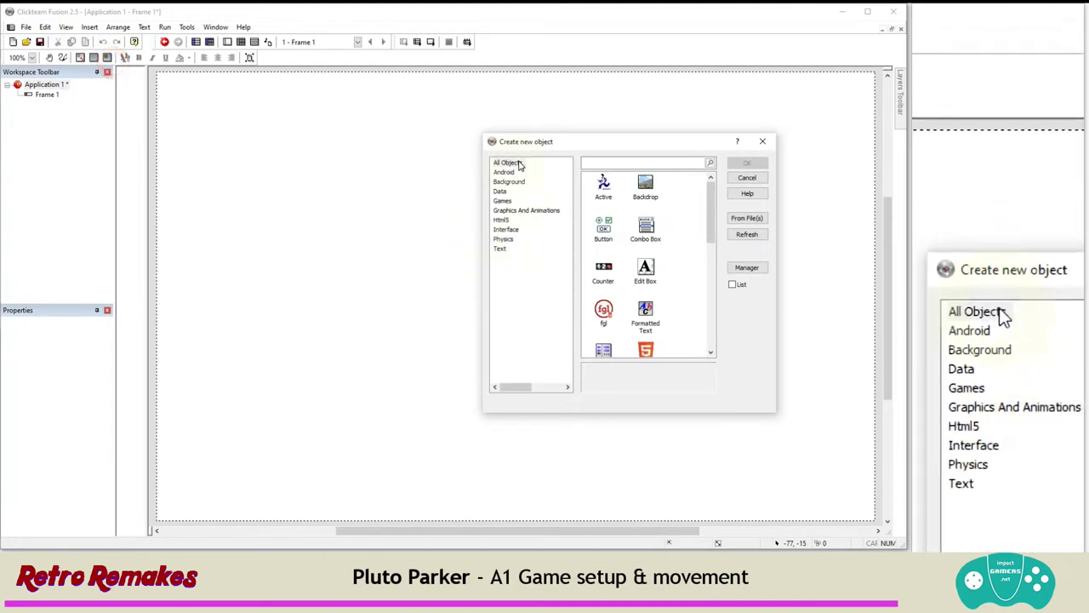
click(603, 182)
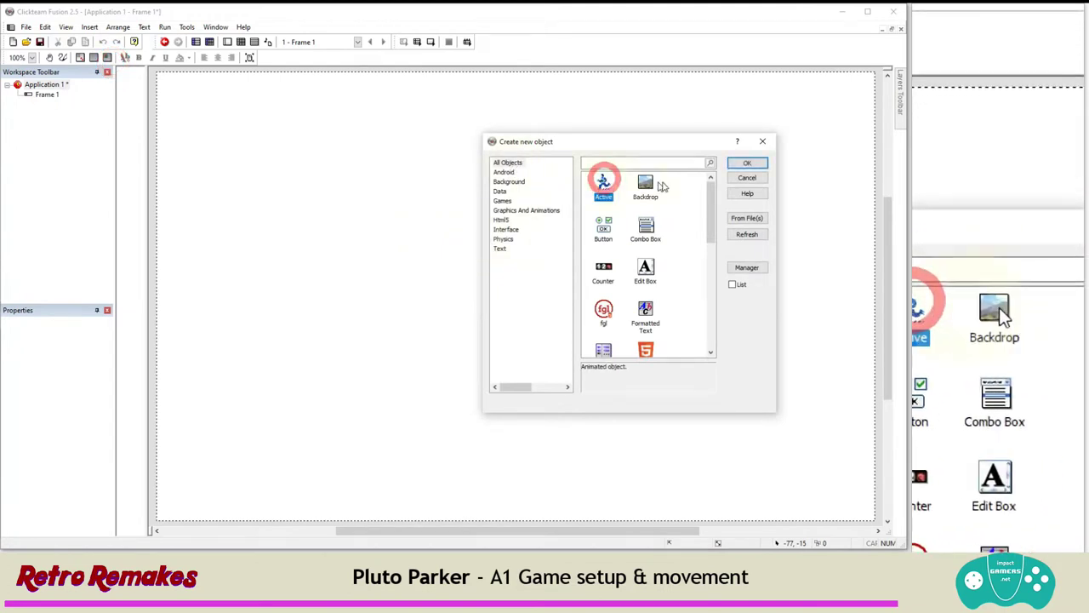
click(746, 163)
click(450, 263)
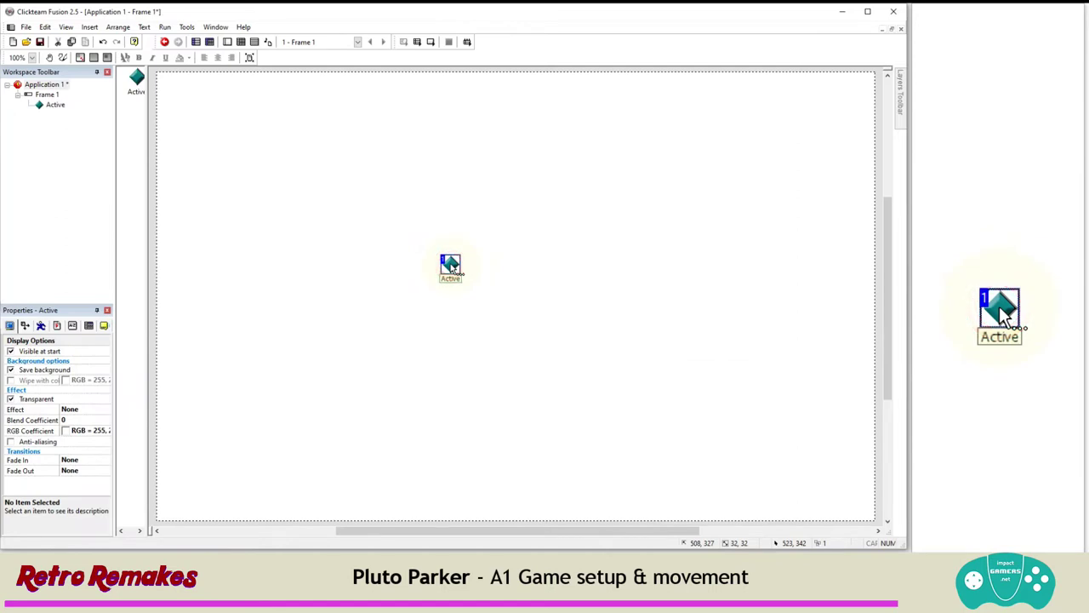
Change the Active object's name to 'Lander' in its About properties.
click(103, 326)
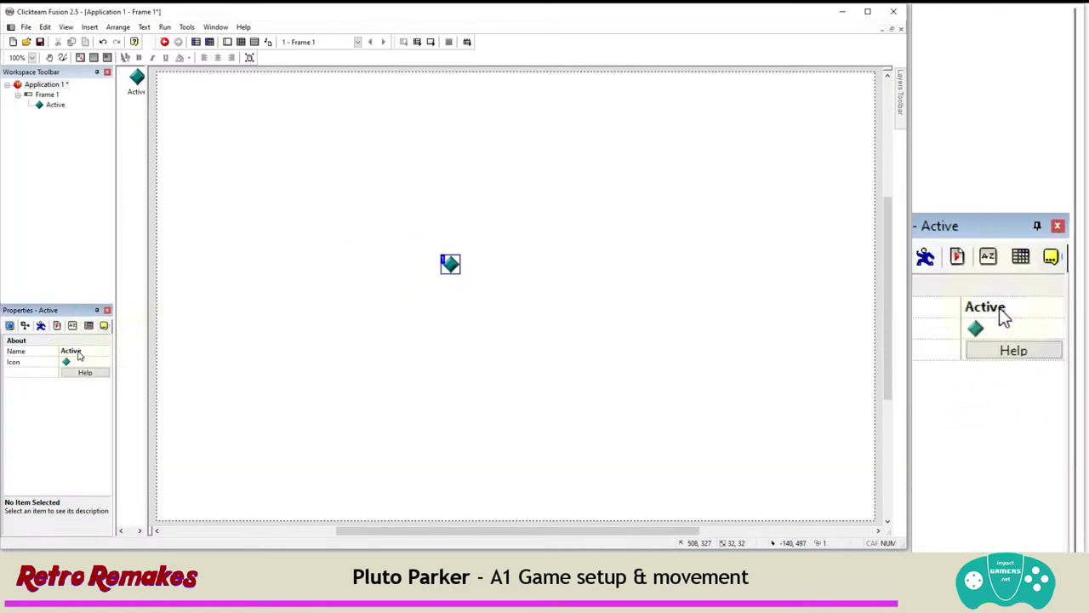
click(75, 352)
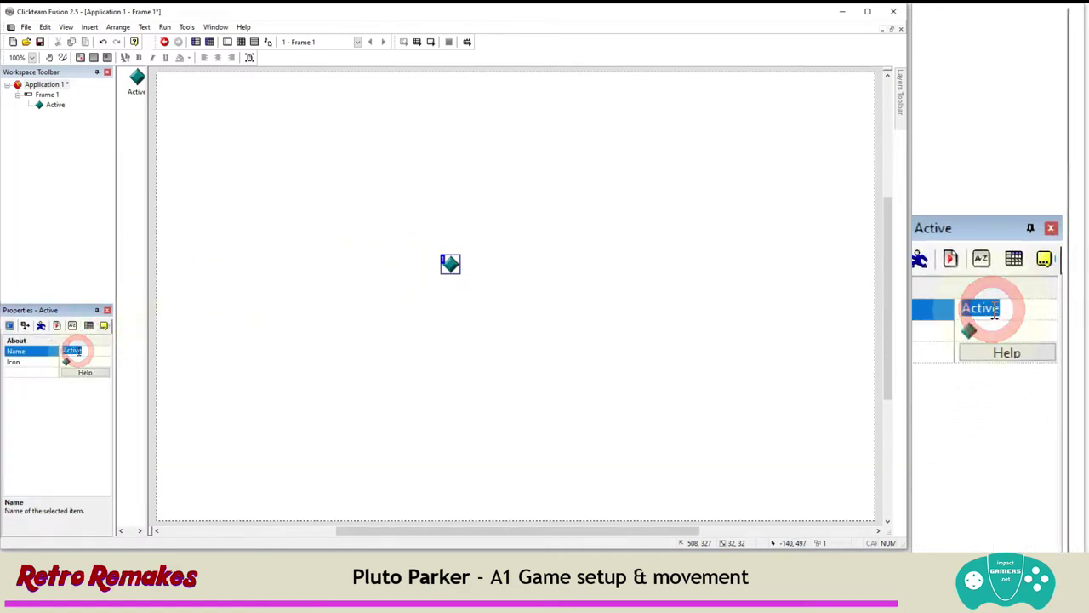
text(Lander)
key(Return)
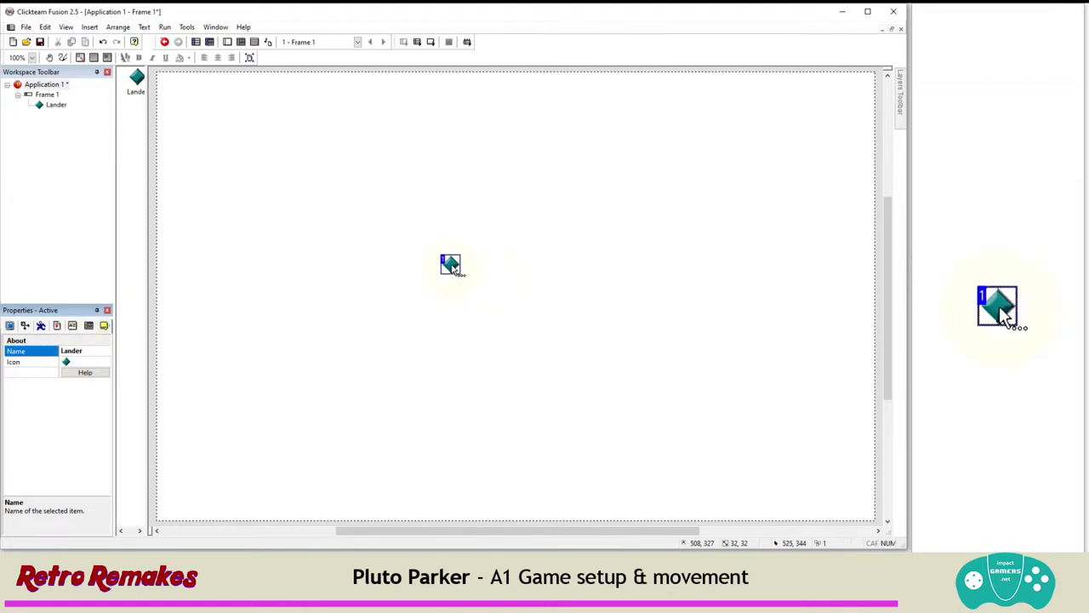
click(25, 326)
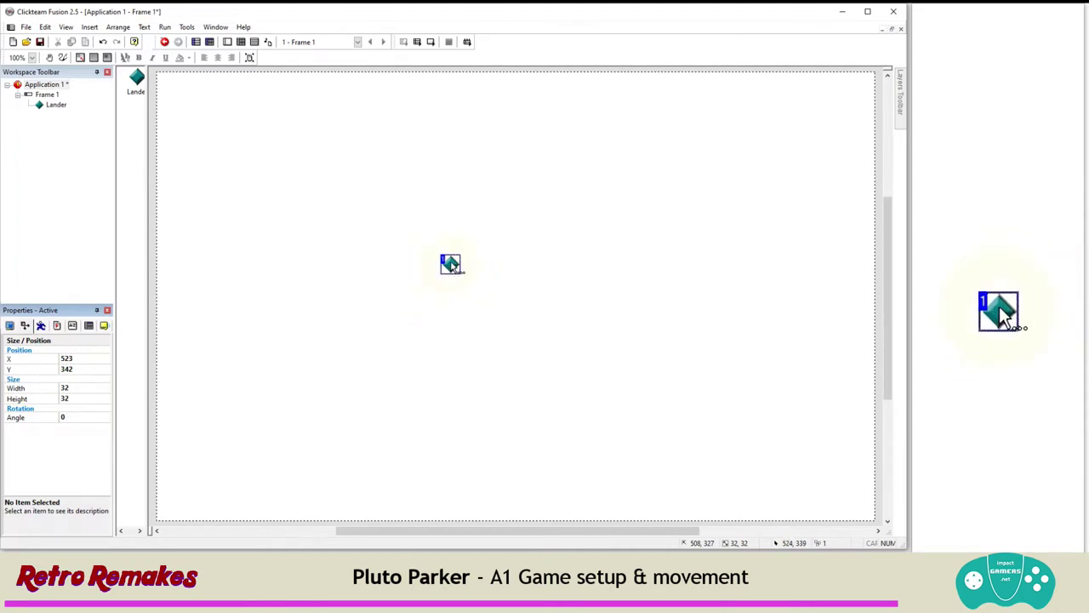
right_click(451, 265)
Open Lander's image and stretch it to 20 by 20 pixels.
click(464, 267)
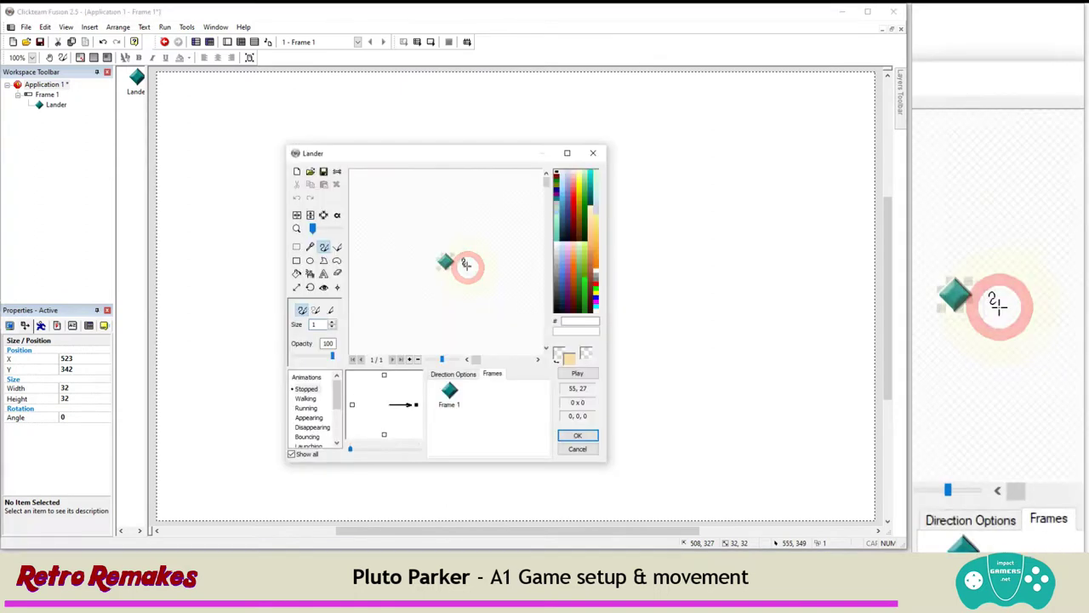
click(296, 287)
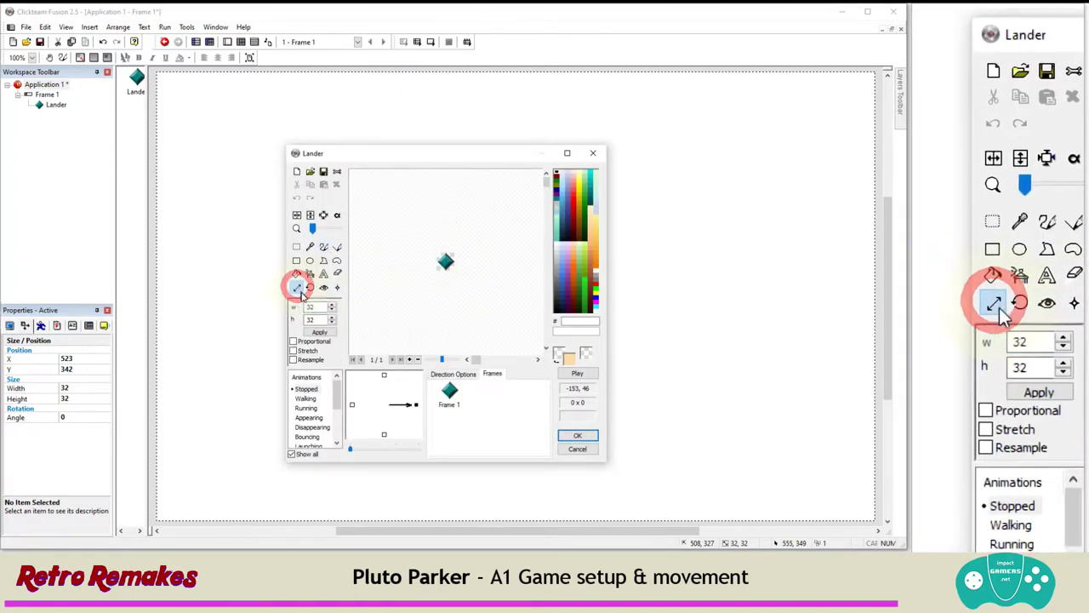
double_click(311, 307)
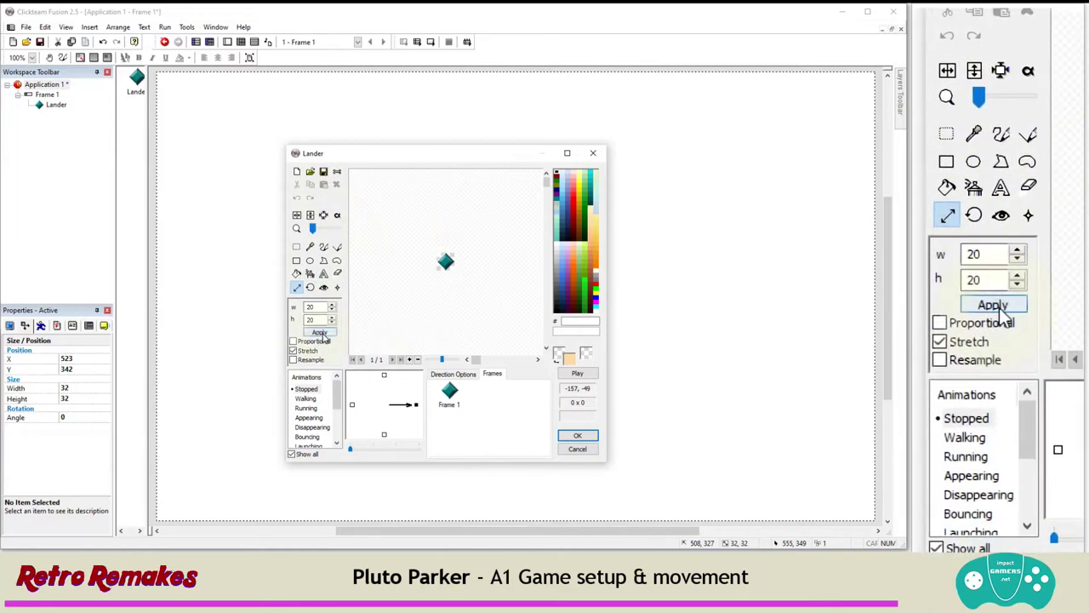
click(319, 332)
Zoom in on the sprite and clear its default diamond image.
click(313, 228)
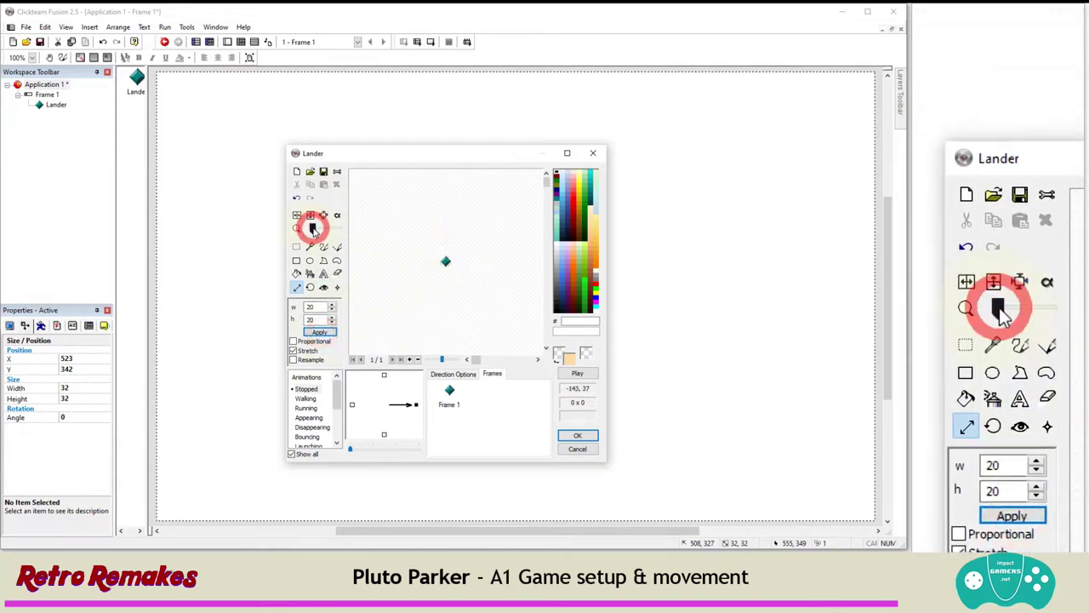
drag(313, 228, 325, 188)
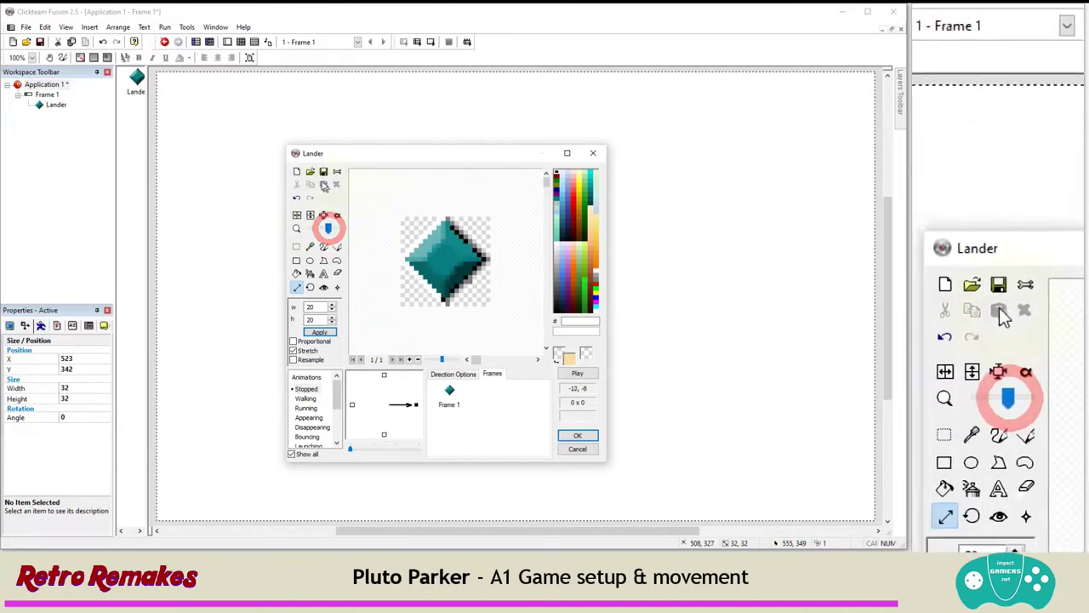
click(298, 172)
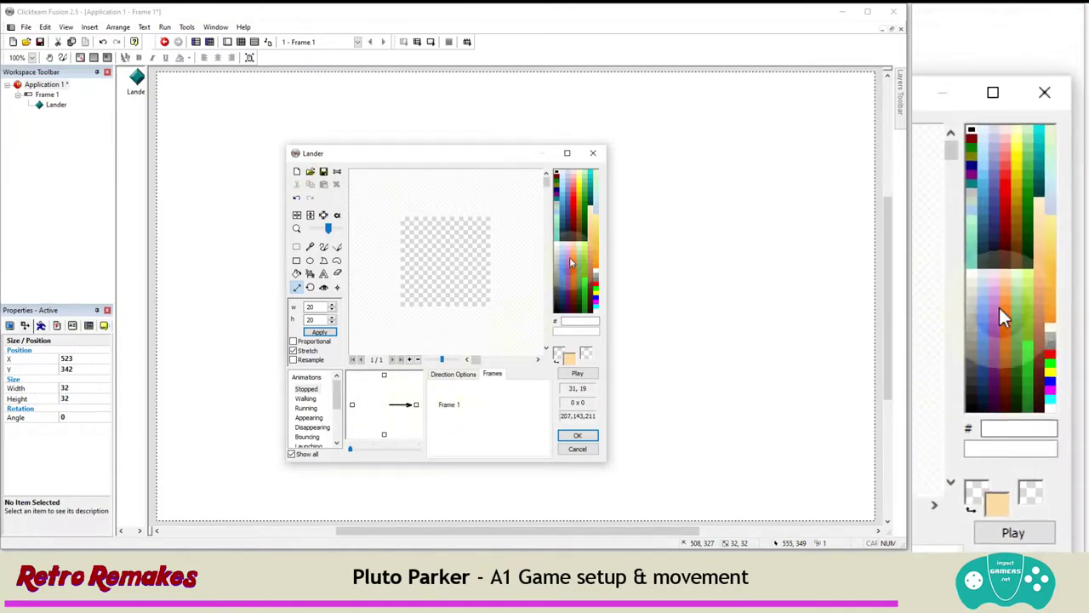
Draw a peach chevron for the legs with a thickness-2 line.
click(337, 246)
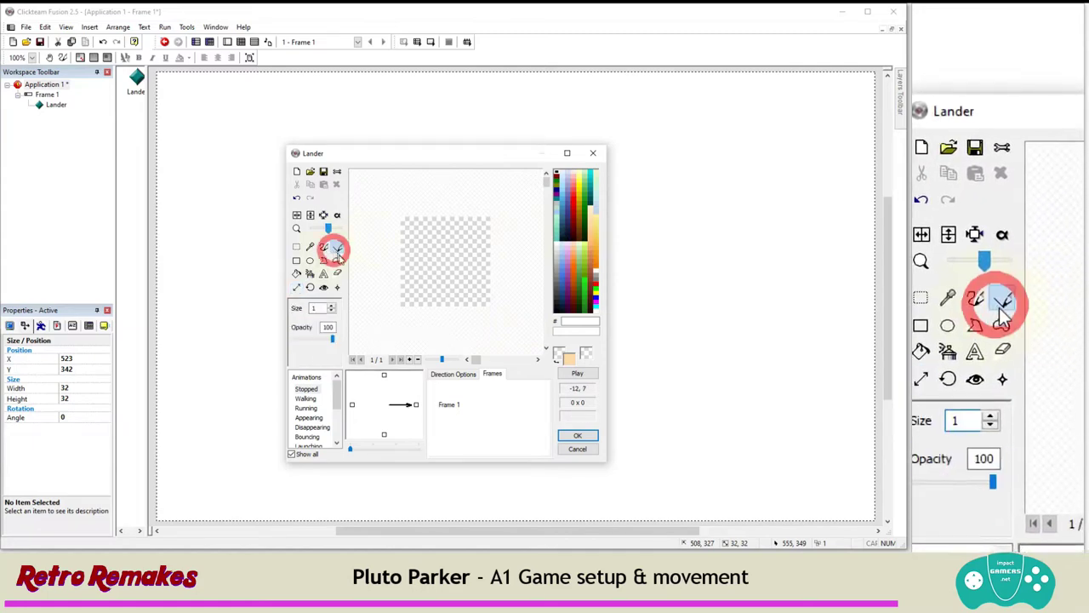
click(331, 305)
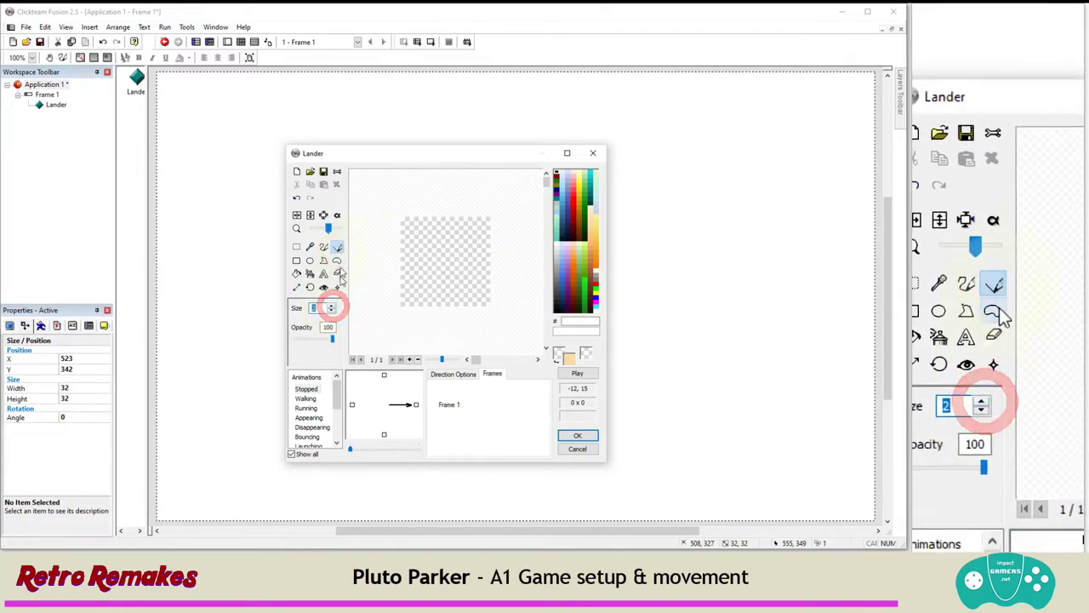
click(406, 222)
mouse_move(406, 222)
mouse_down()
mouse_move(457, 263)
mouse_move(400, 304)
mouse_up()
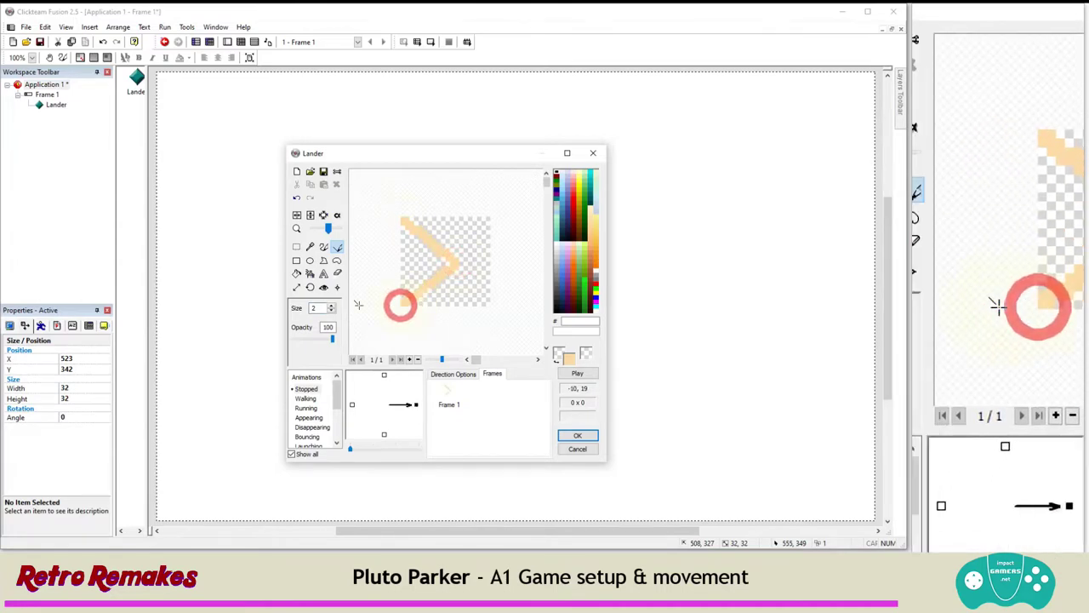
Draw a filled peach oval body over the chevron.
click(313, 261)
click(315, 310)
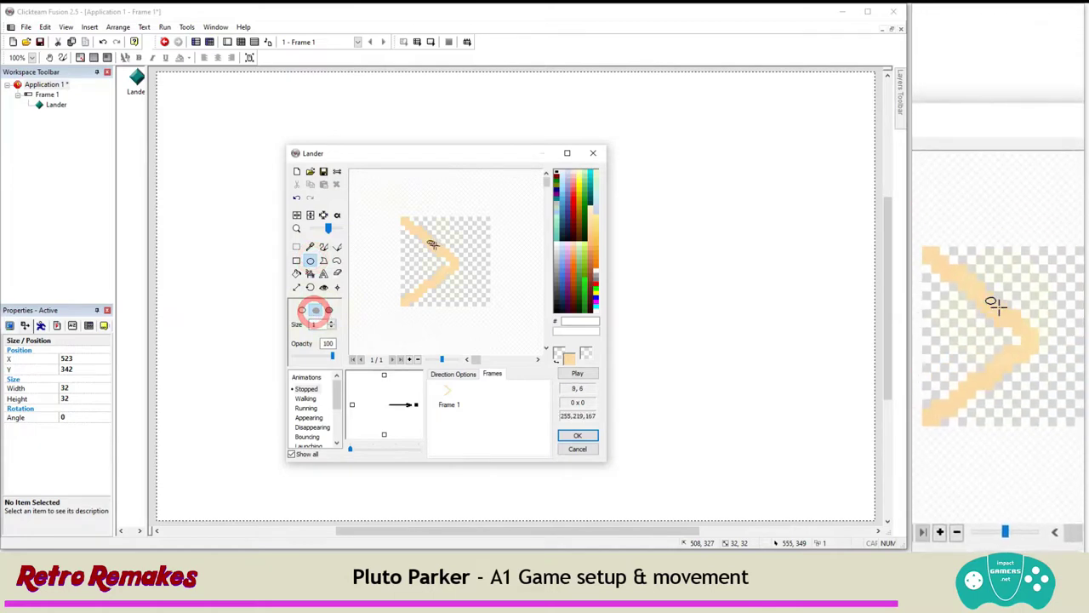
drag(433, 244, 492, 292)
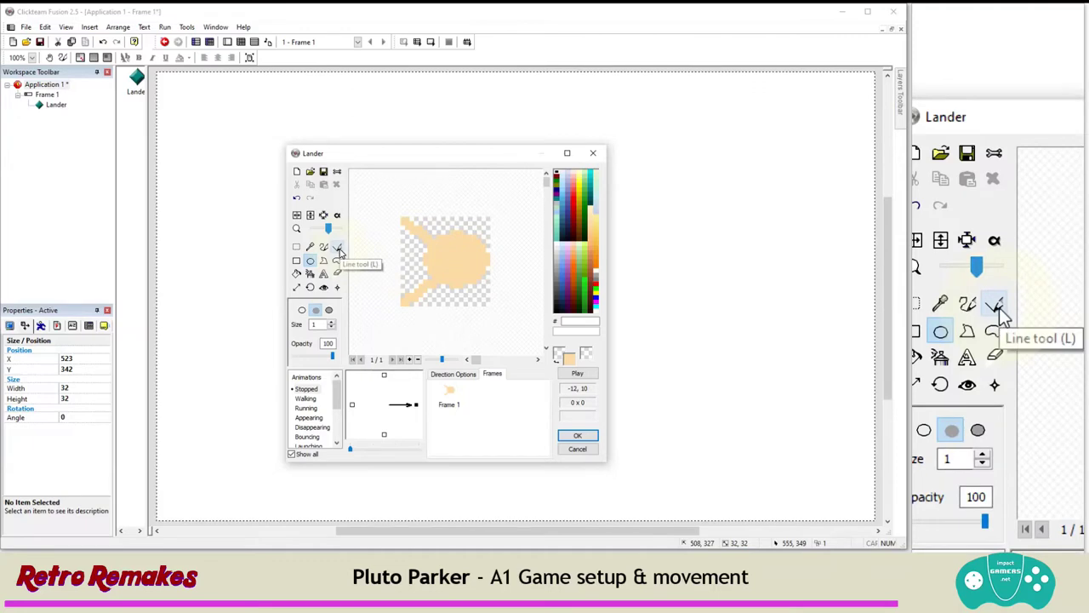
Draw a pure red (FF0000) line across the sprite body.
click(339, 247)
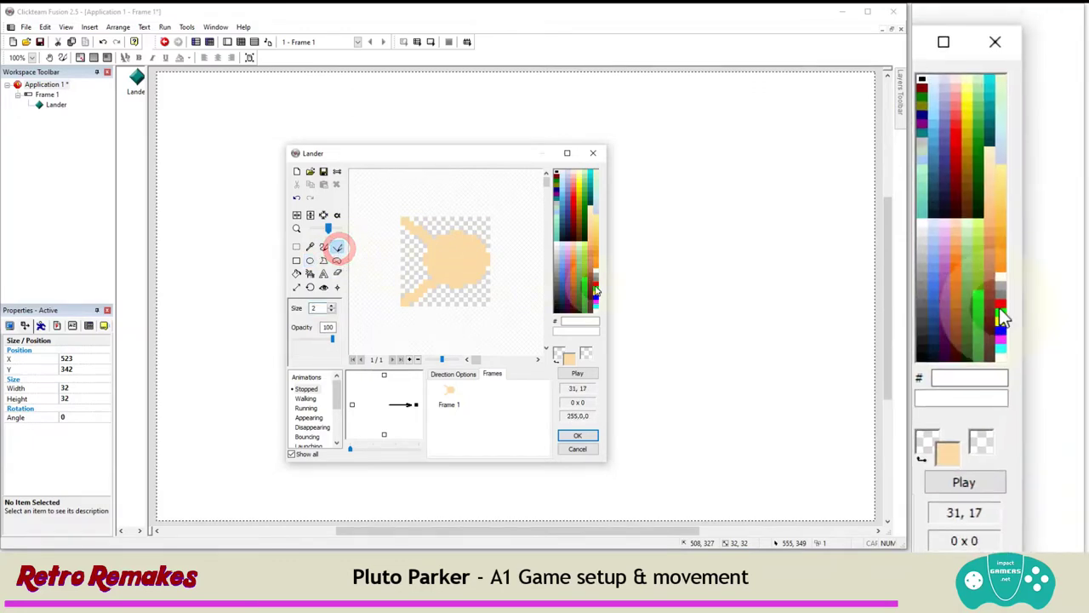
click(596, 283)
mouse_move(471, 244)
mouse_down()
mouse_move(441, 261)
mouse_move(472, 274)
mouse_up()
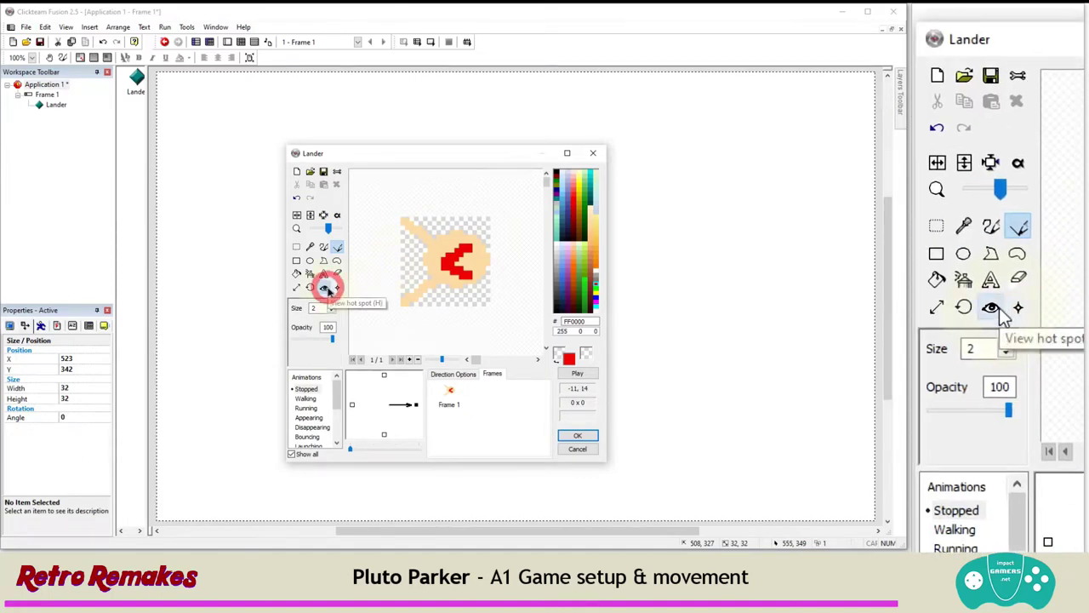
Use the centre Quick Move to set Lander's hot spot to 10, 9.
click(324, 289)
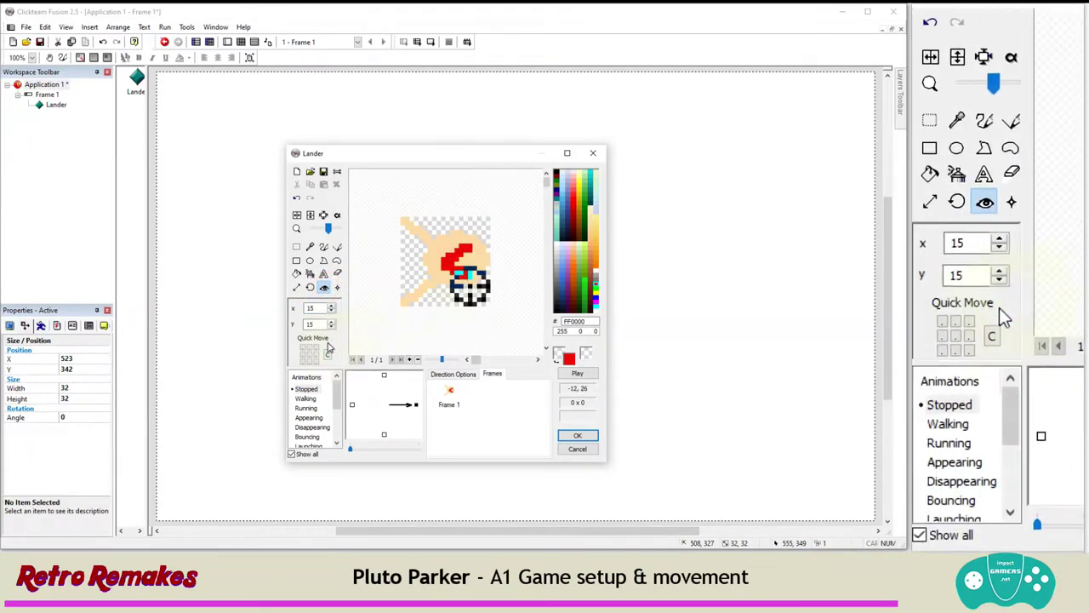
click(328, 356)
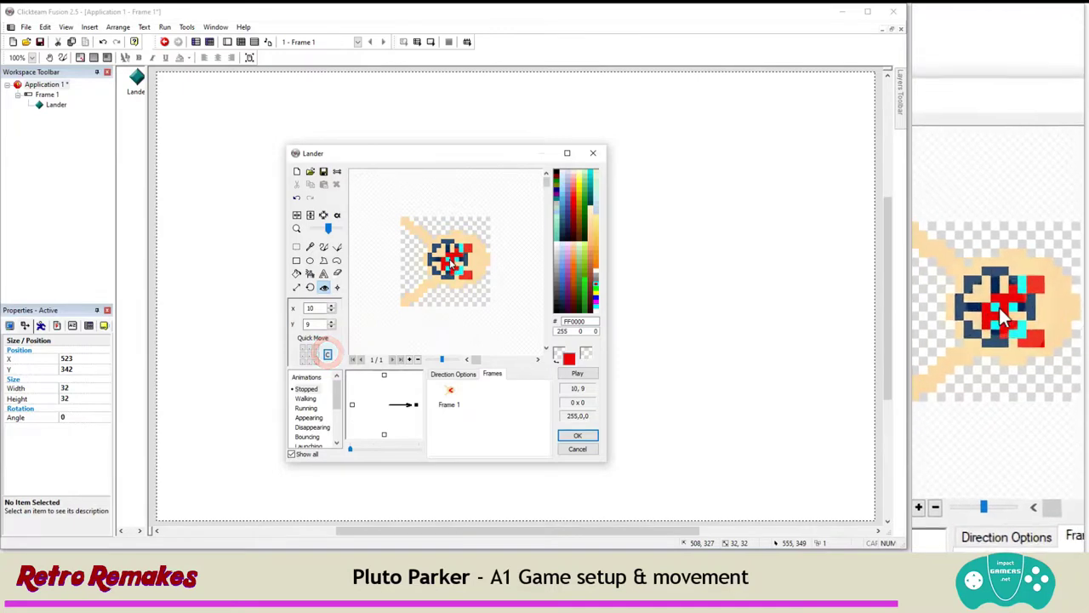